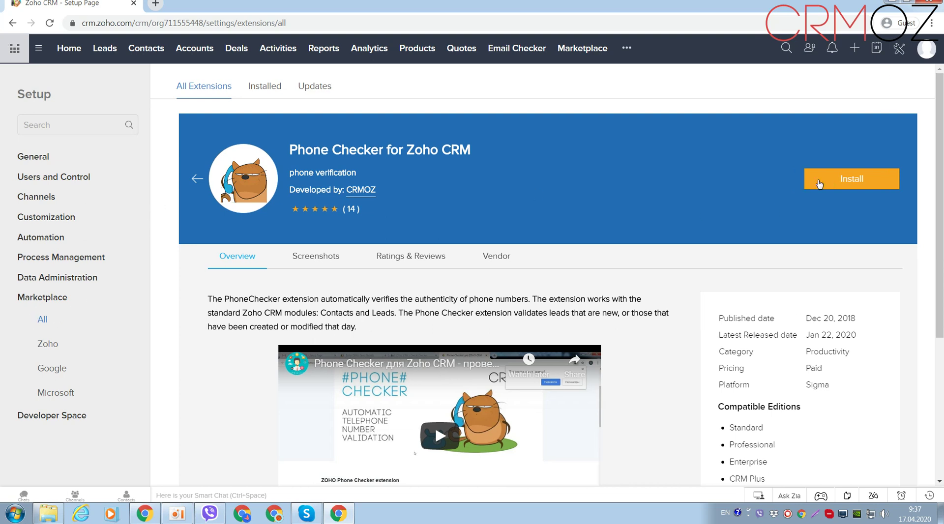
- Accept the vendor's terms and confirm installing the Phone Checker extension
{"action": "left_click", "coordinate": [820, 184]}
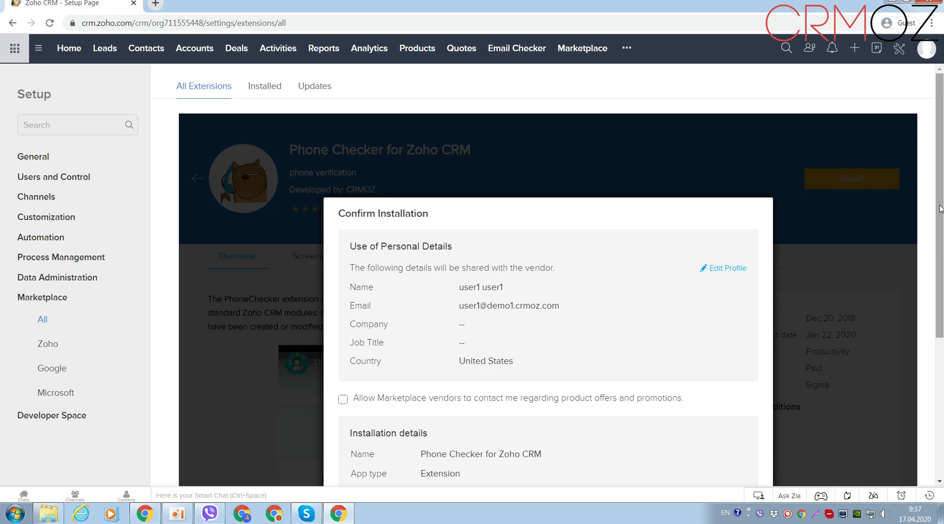
{"action": "left_click_drag", "start_coordinate": [940, 209], "coordinate": [941, 324]}
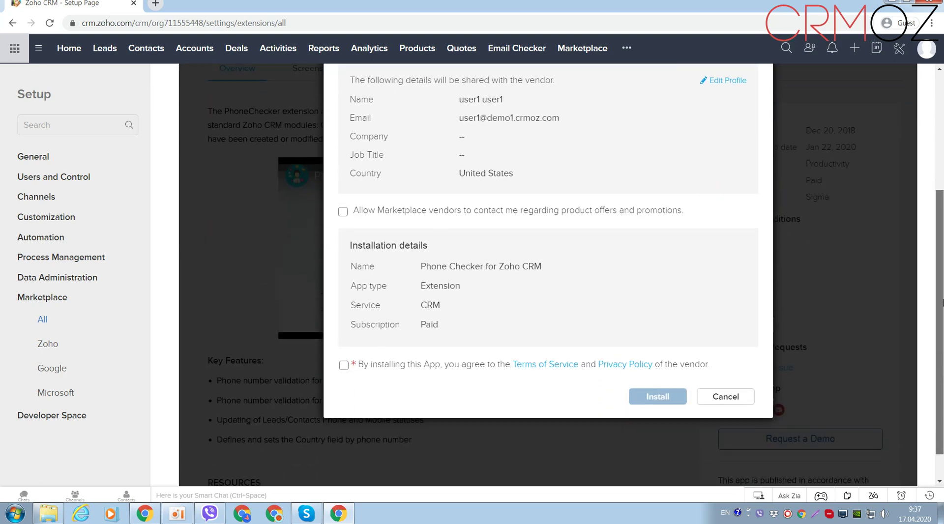
{"action": "left_click", "coordinate": [343, 365]}
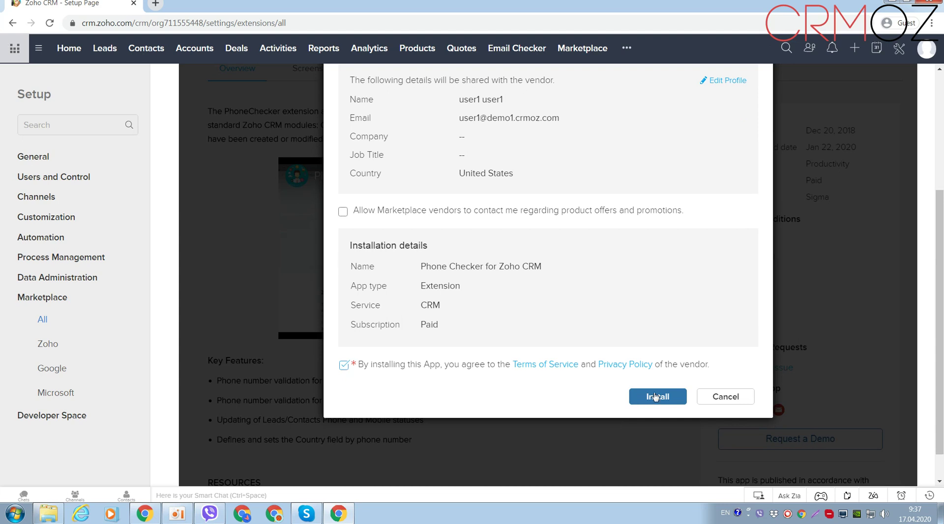
{"action": "left_click", "coordinate": [656, 396]}
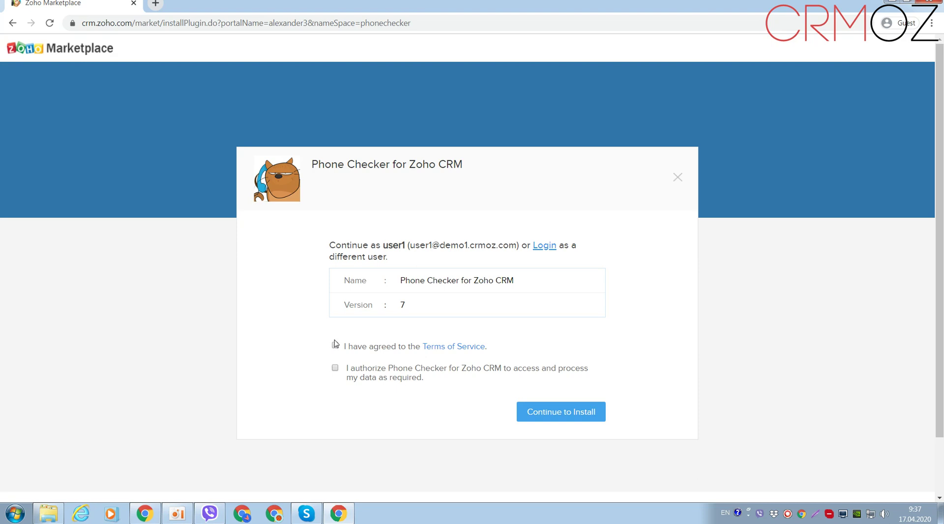
- Accept both agreements, install Phone Checker for all users, and start the monthly 10-day free trial
{"action": "left_click", "coordinate": [335, 346]}
{"action": "left_click", "coordinate": [334, 369]}
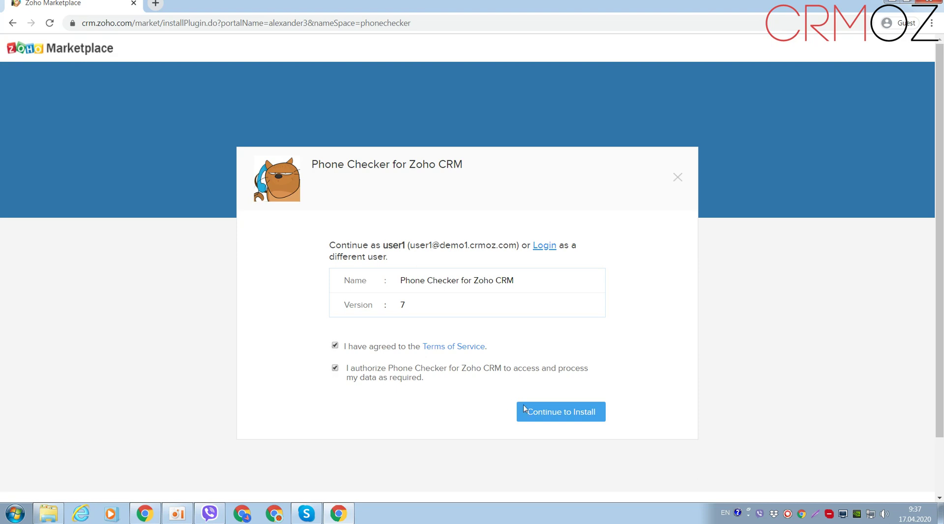
{"action": "left_click", "coordinate": [549, 418]}
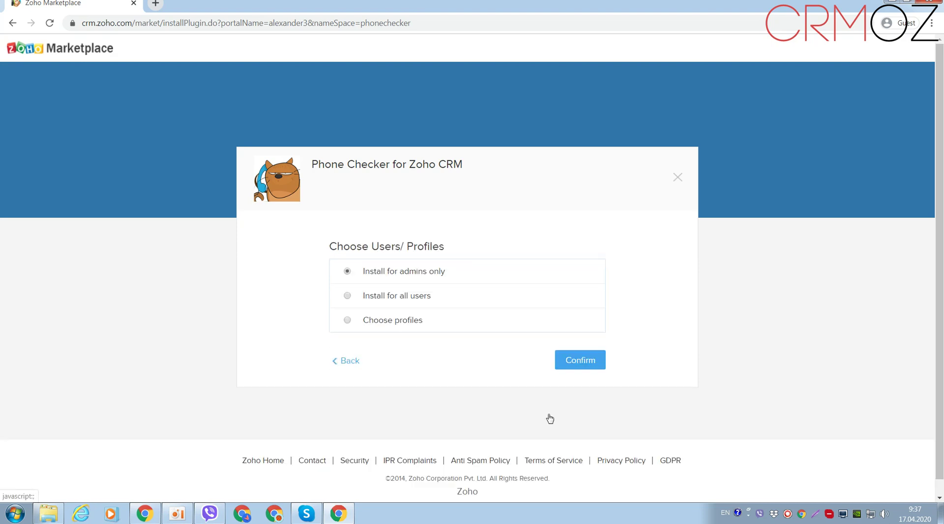
{"action": "left_click", "coordinate": [348, 296]}
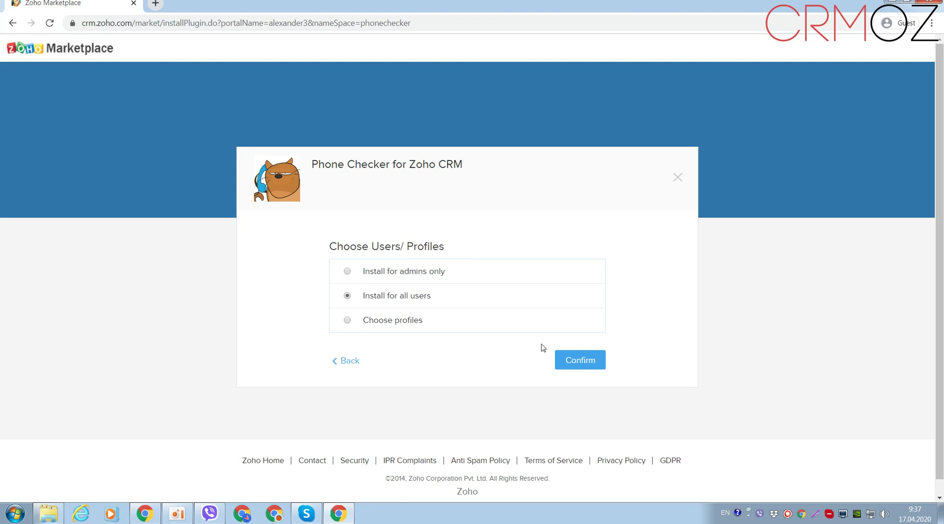
{"action": "left_click", "coordinate": [582, 363]}
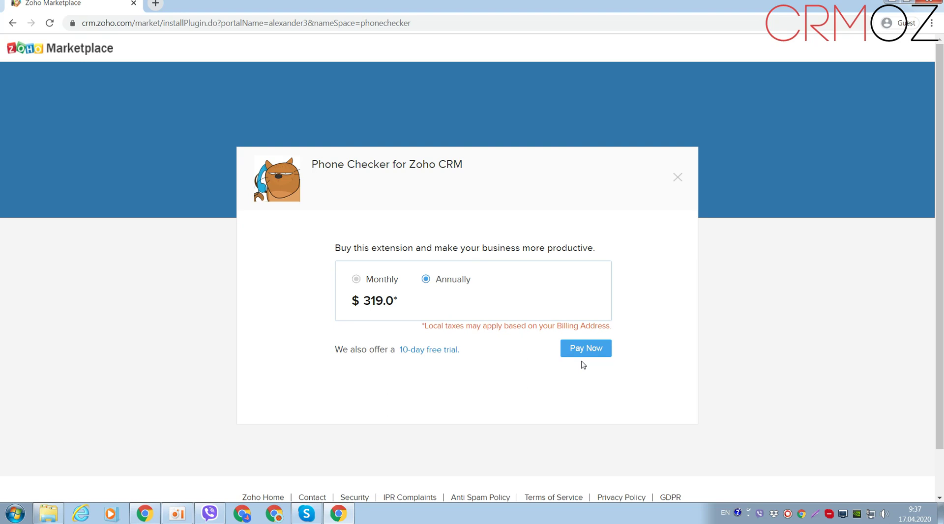
{"action": "left_click", "coordinate": [357, 280]}
{"action": "left_click", "coordinate": [418, 350]}
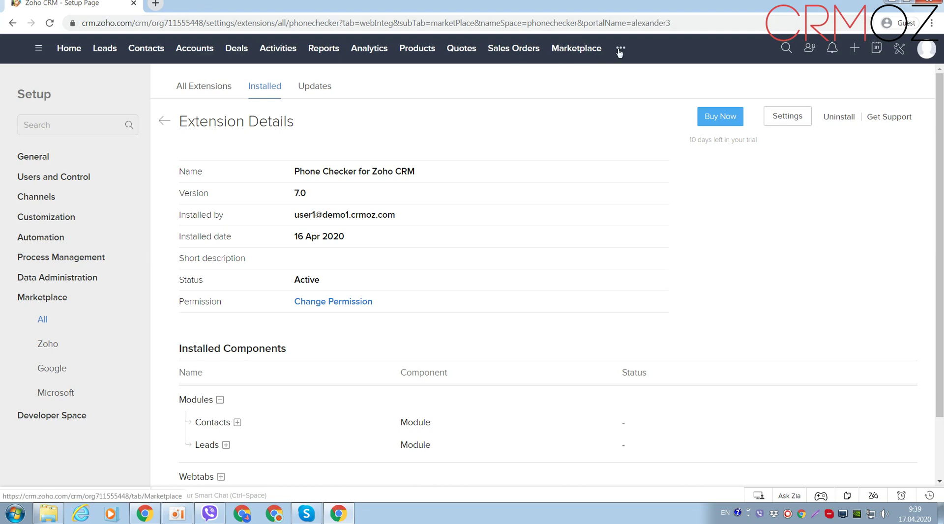
- Open the Phone Checker module from the top bar's additional modules list
{"action": "left_click", "coordinate": [619, 51]}
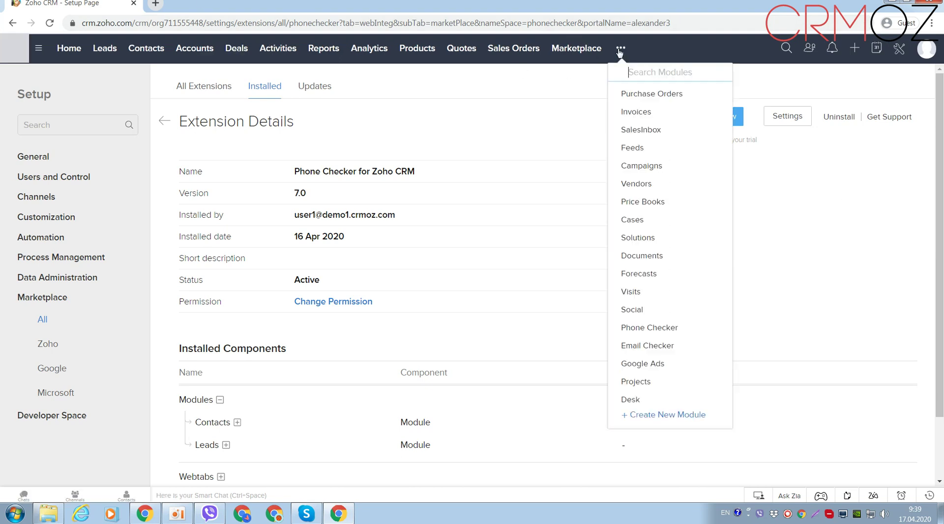
{"action": "left_click", "coordinate": [649, 328]}
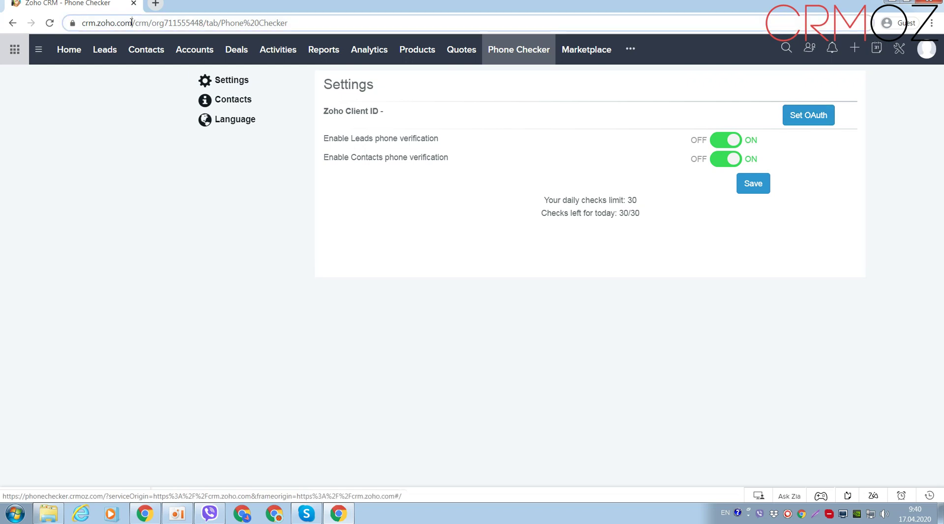
- Start Phone Checker's OAuth setup from its Settings page
{"action": "left_click_drag", "start_coordinate": [133, 22], "coordinate": [116, 24]}
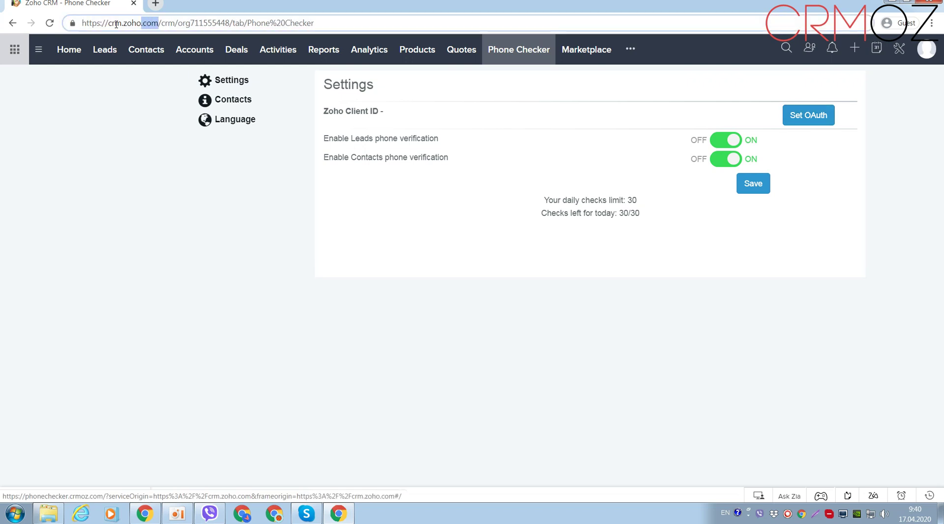
{"action": "left_click", "coordinate": [817, 116]}
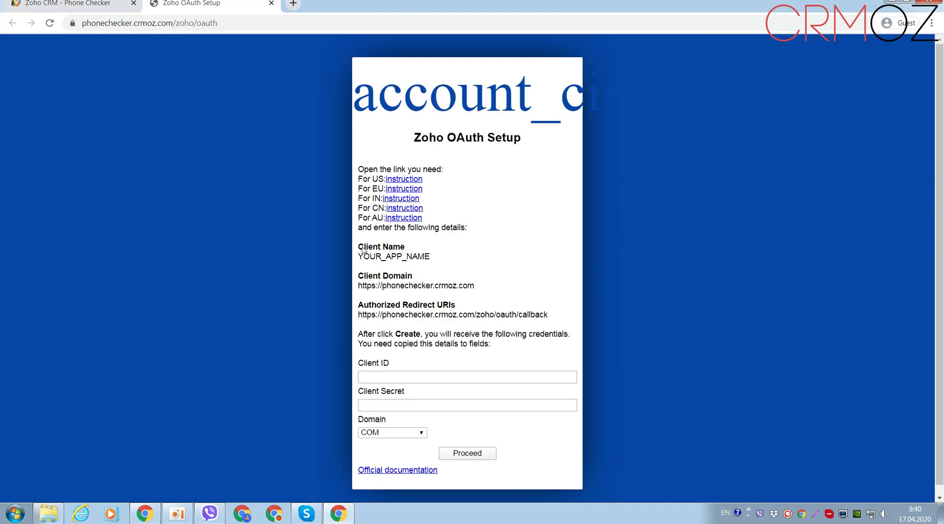
- Open the US instruction link in a new tab to reach the Zoho API Console
{"action": "right_click", "coordinate": [395, 181]}
{"action": "left_click", "coordinate": [416, 187]}
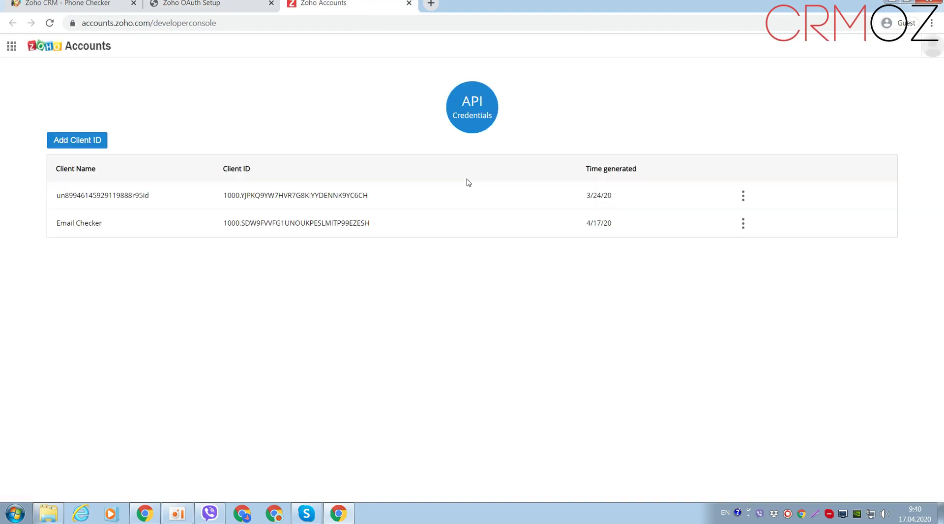
{"action": "left_click", "coordinate": [78, 141]}
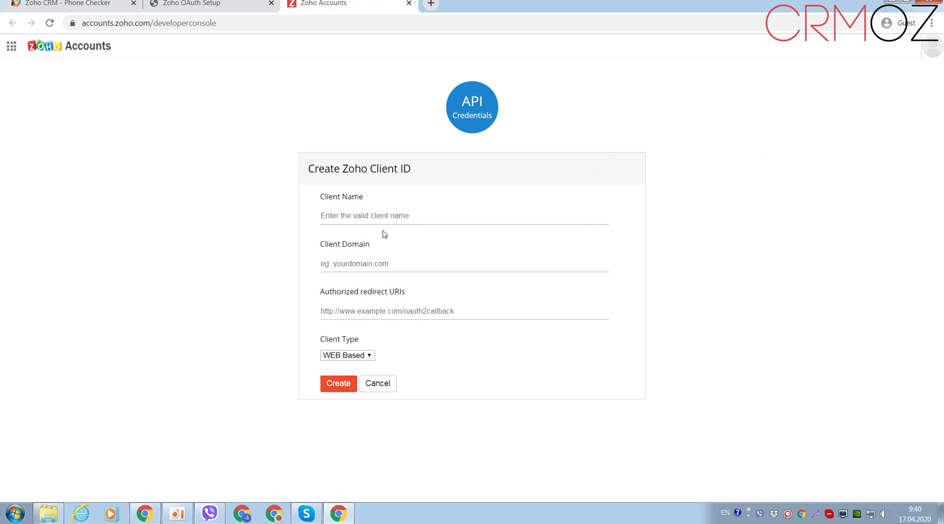
{"action": "left_click", "coordinate": [386, 210]}
{"action": "type", "text": "Pho"}
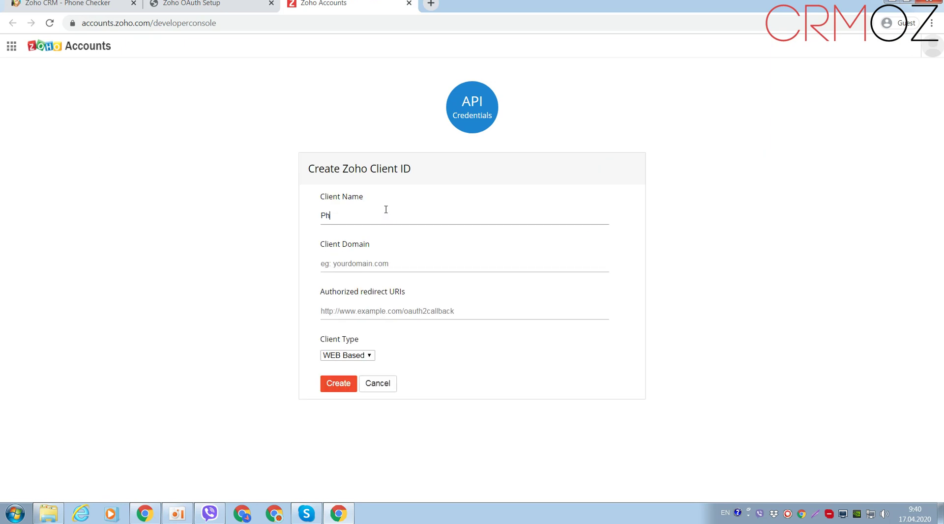
{"action": "type", "text": "ne"}
{"action": "type", "text": " Checker"}
{"action": "left_click", "coordinate": [253, 7]}
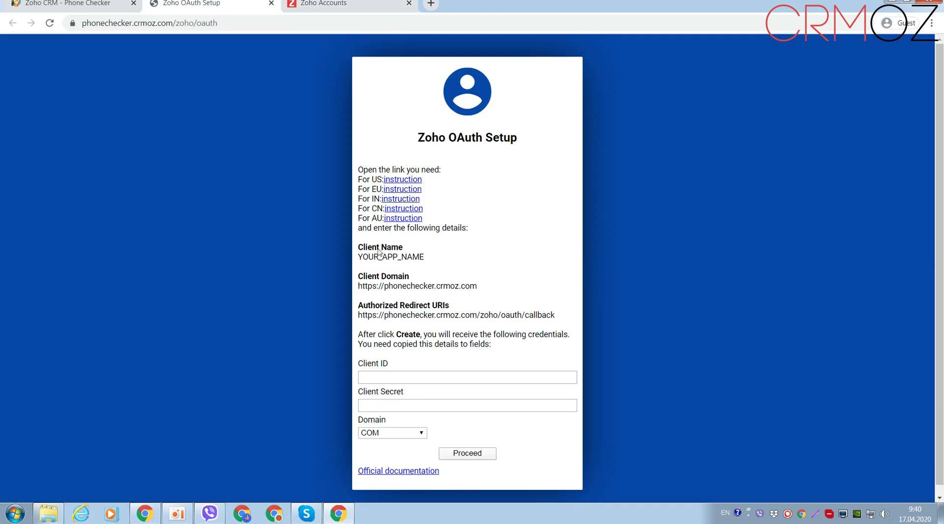
{"action": "left_click_drag", "start_coordinate": [357, 287], "coordinate": [478, 290]}
{"action": "right_click", "coordinate": [452, 286]}
{"action": "left_click", "coordinate": [474, 295]}
{"action": "left_click", "coordinate": [322, 7]}
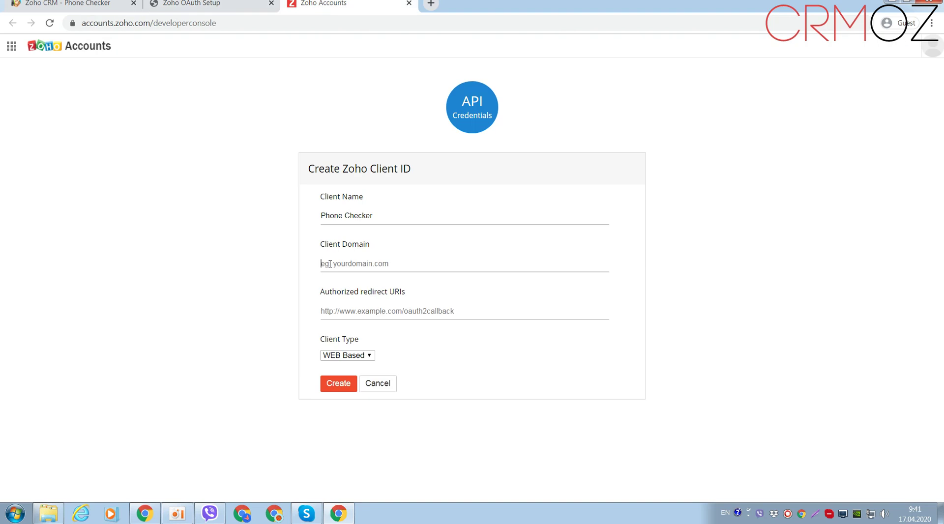
{"action": "right_click", "coordinate": [330, 263]}
{"action": "left_click", "coordinate": [353, 333]}
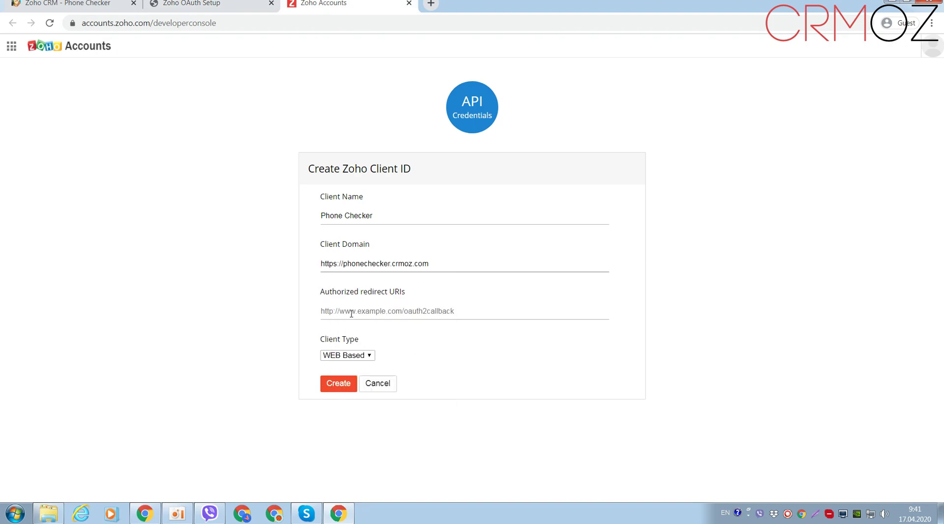
- Add the /zoho/oauth/callback redirect URI from the setup page and create the client
{"action": "left_click", "coordinate": [208, 7]}
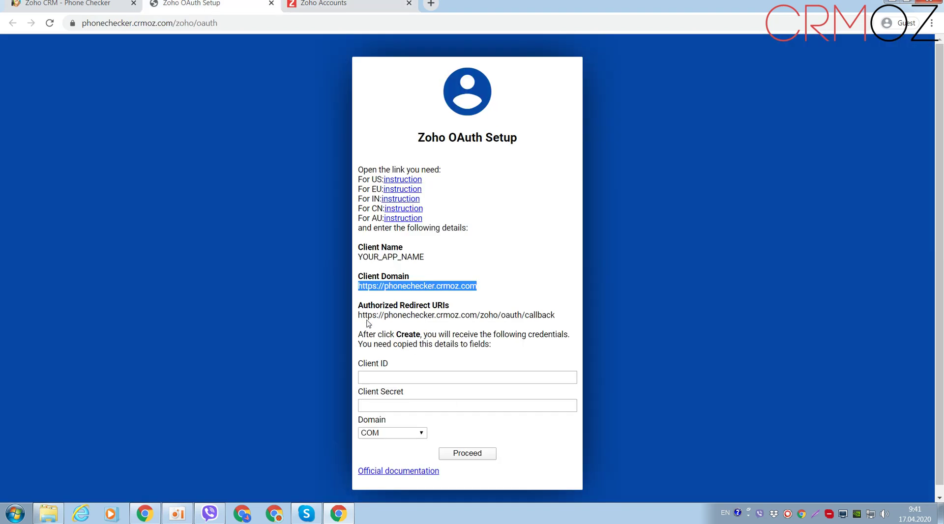
{"action": "left_click_drag", "start_coordinate": [358, 316], "coordinate": [555, 315]}
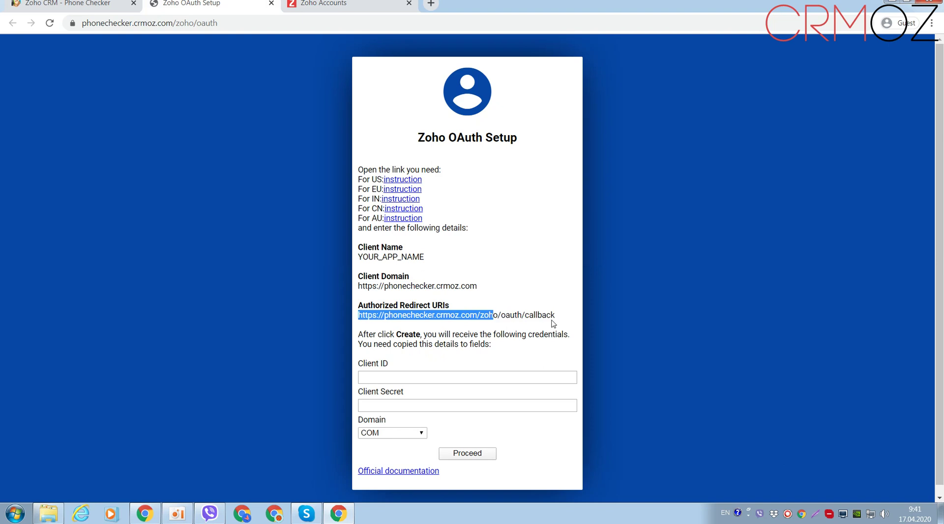
{"action": "right_click", "coordinate": [547, 322]}
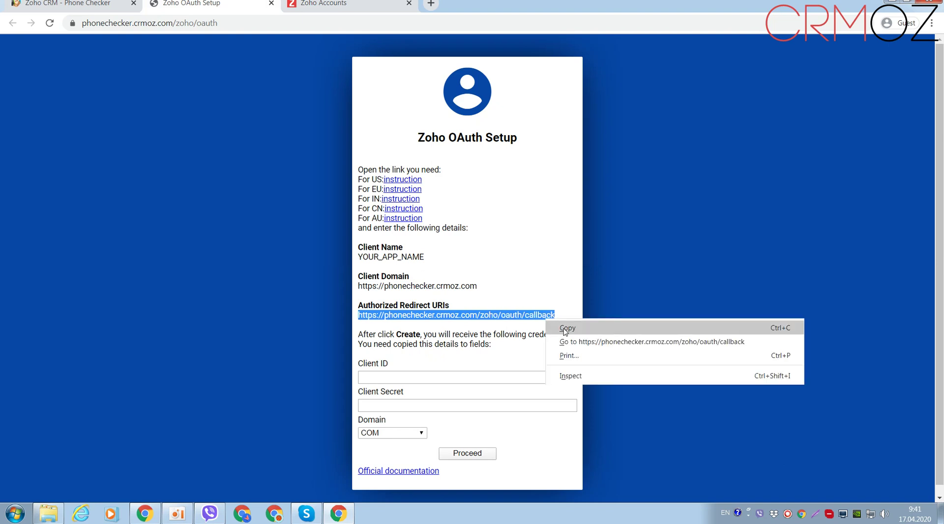
{"action": "left_click", "coordinate": [561, 326]}
{"action": "left_click", "coordinate": [303, 8]}
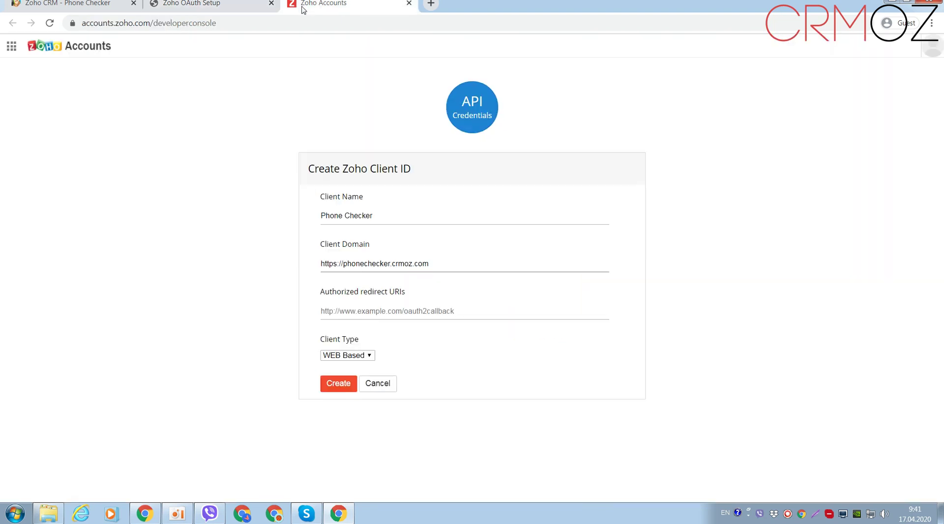
{"action": "right_click", "coordinate": [345, 311]}
{"action": "left_click", "coordinate": [372, 379]}
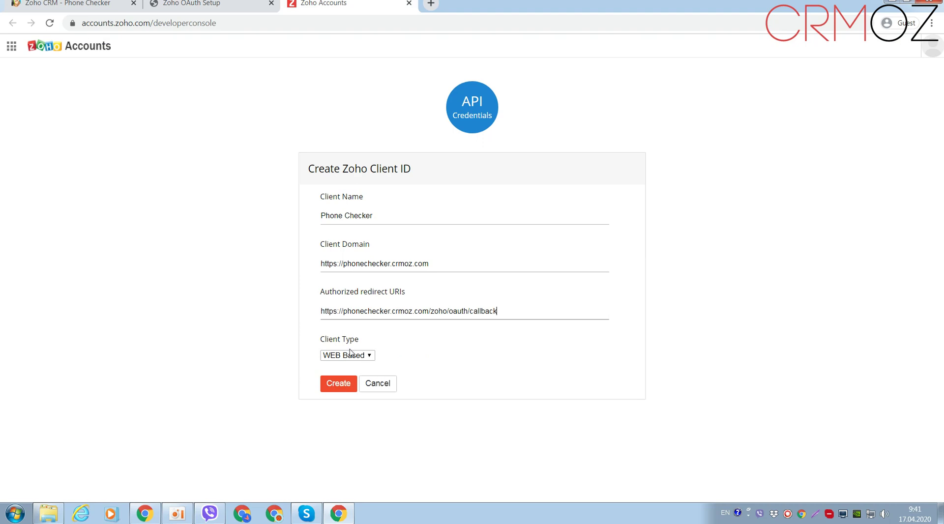
{"action": "left_click", "coordinate": [339, 384]}
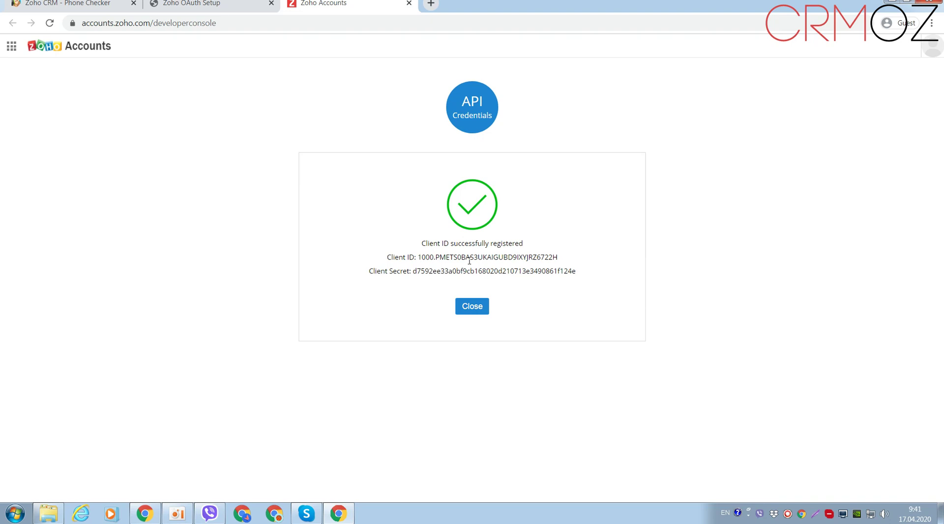
- Copy the new Client ID into the OAuth setup form's Client ID field
{"action": "left_click_drag", "start_coordinate": [418, 257], "coordinate": [554, 255]}
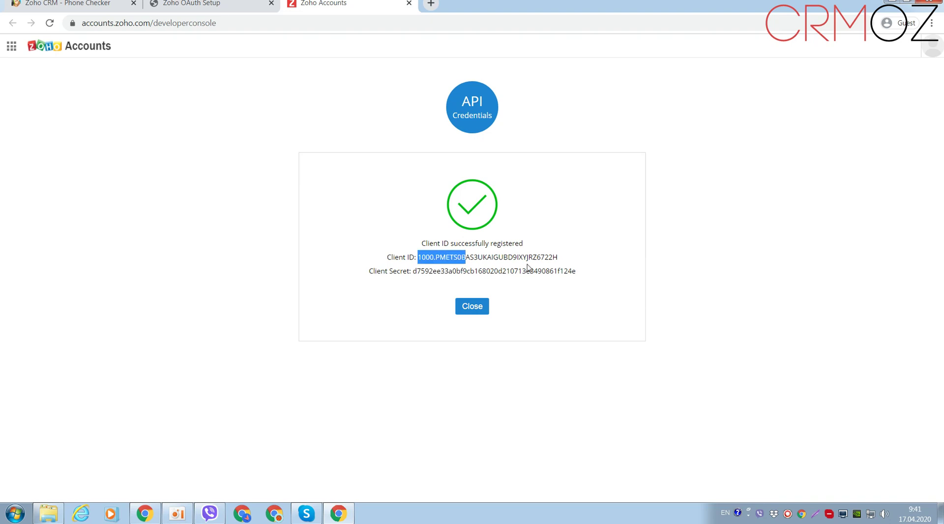
{"action": "right_click", "coordinate": [553, 254]}
{"action": "left_click", "coordinate": [567, 263]}
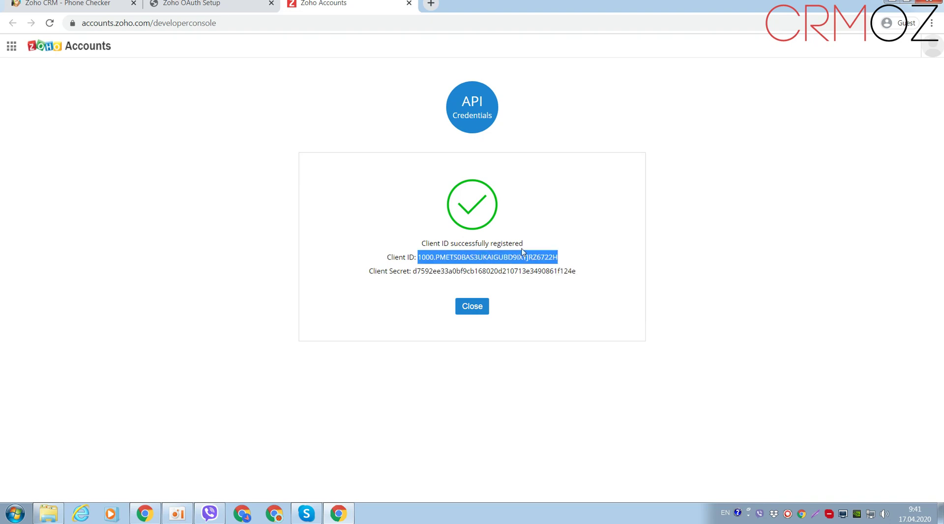
{"action": "left_click", "coordinate": [193, 5]}
{"action": "right_click", "coordinate": [394, 378]}
{"action": "left_click", "coordinate": [413, 290]}
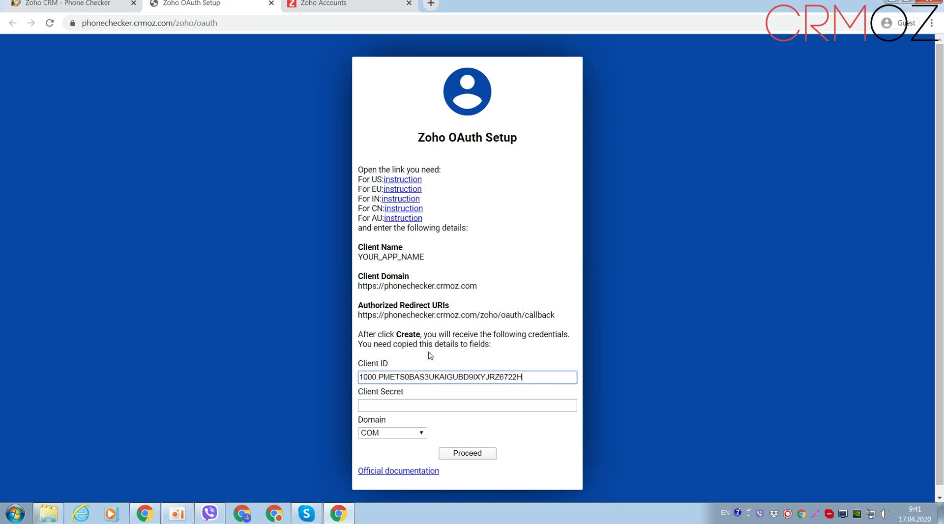
- Copy the Client Secret into the OAuth setup form's Client Secret field
{"action": "left_click", "coordinate": [318, 6]}
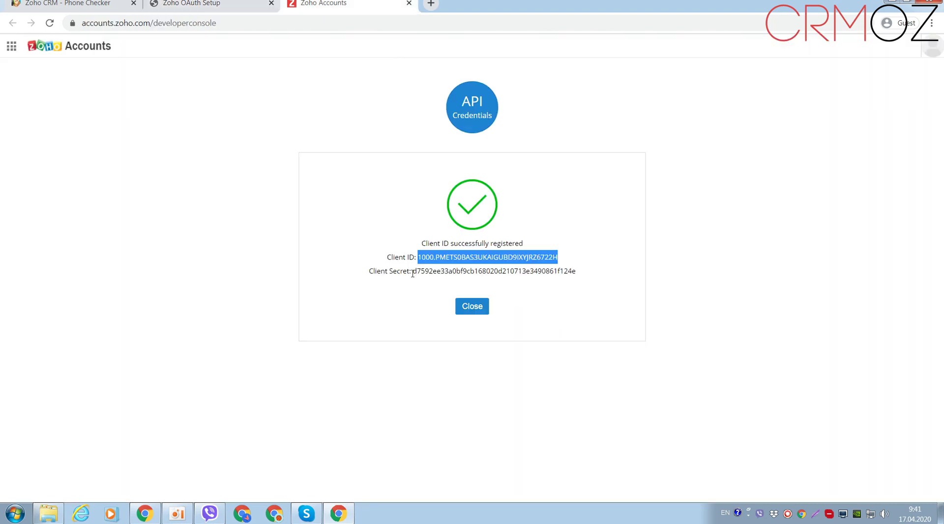
{"action": "left_click_drag", "start_coordinate": [414, 270], "coordinate": [576, 271]}
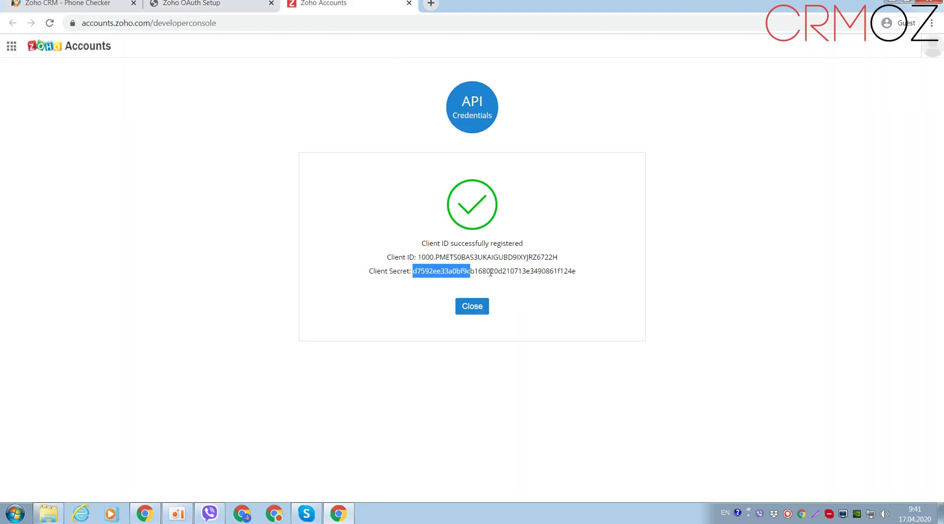
{"action": "right_click", "coordinate": [551, 270]}
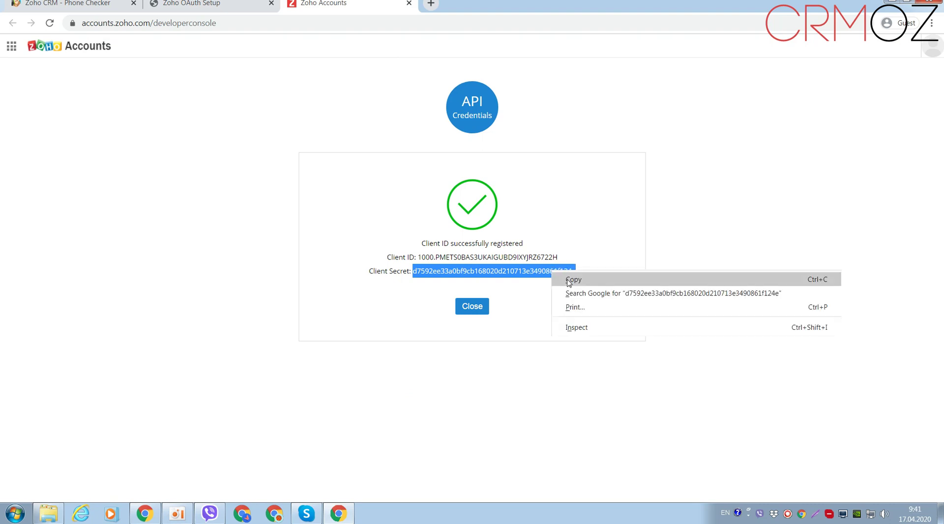
{"action": "left_click", "coordinate": [567, 276]}
{"action": "left_click", "coordinate": [219, 11]}
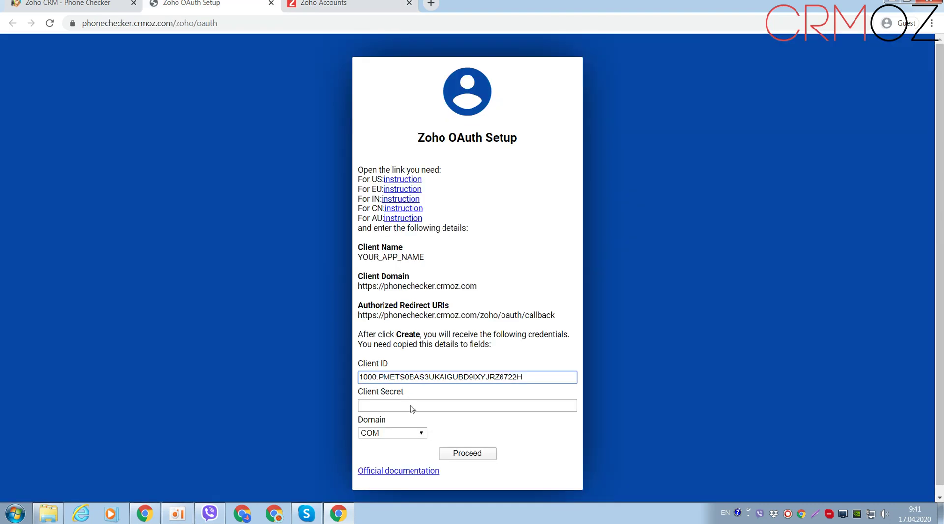
{"action": "right_click", "coordinate": [411, 407]}
{"action": "left_click", "coordinate": [435, 315]}
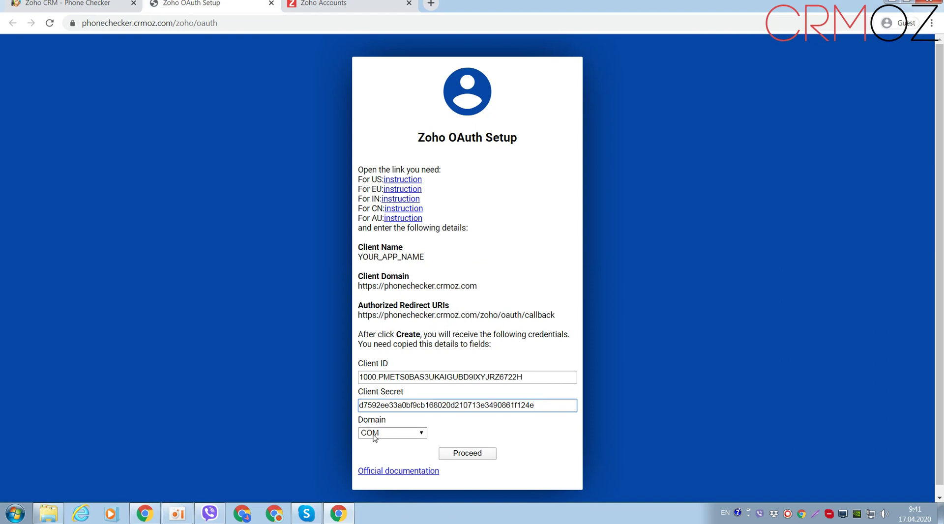
- Submit the OAuth credentials and accept Phone Checker's access to CRM data
{"action": "left_click", "coordinate": [468, 457]}
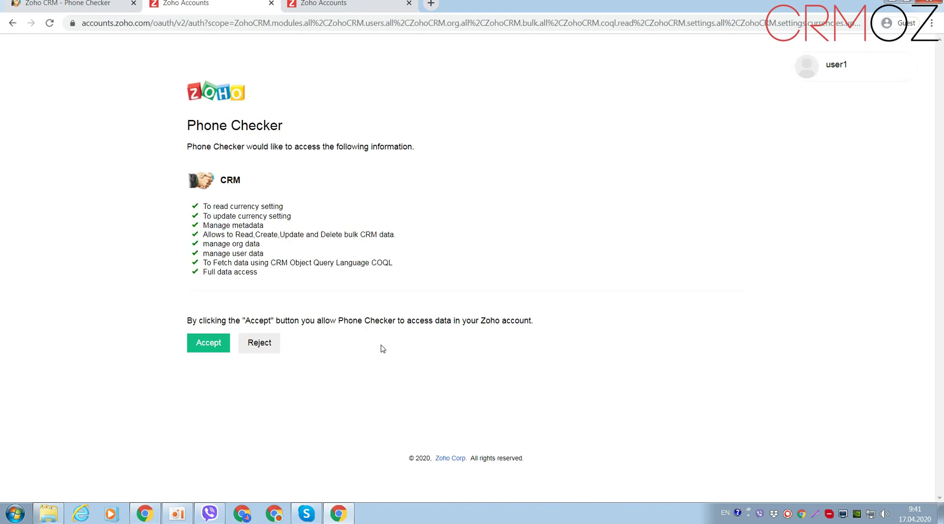
{"action": "left_click", "coordinate": [202, 342]}
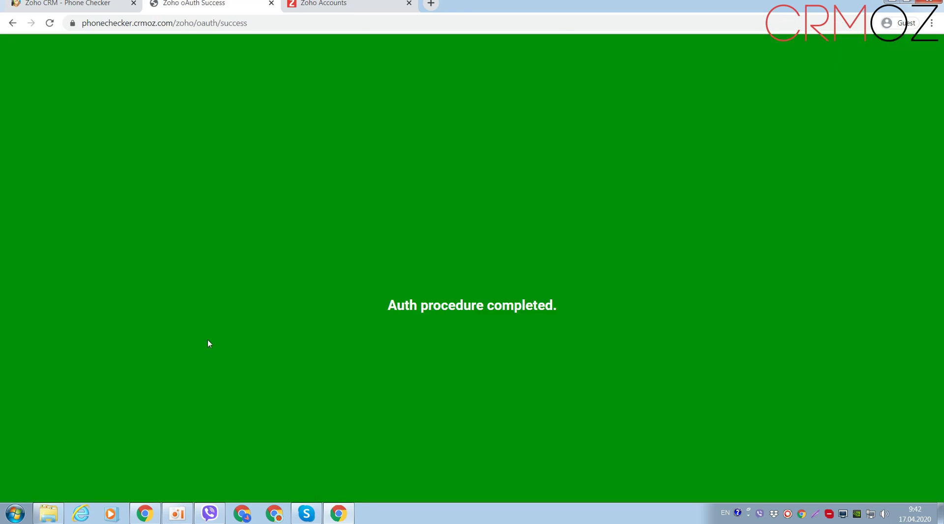
- Reload the Zoho CRM Phone Checker settings tab so the registered Client ID appears
{"action": "left_click", "coordinate": [91, 6]}
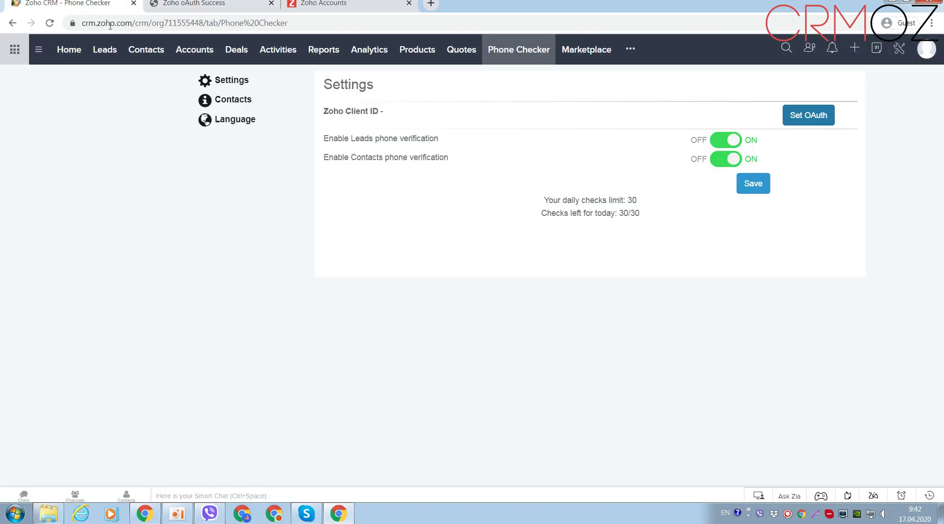
{"action": "left_click", "coordinate": [51, 23]}
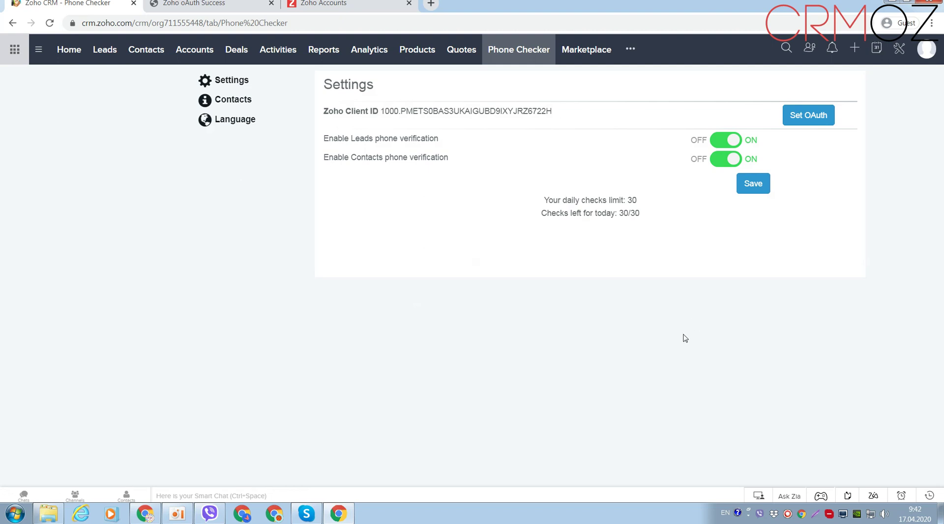
- Save the Phone Checker settings, dismiss the success message, and bring up the leads window
{"action": "left_click", "coordinate": [759, 189]}
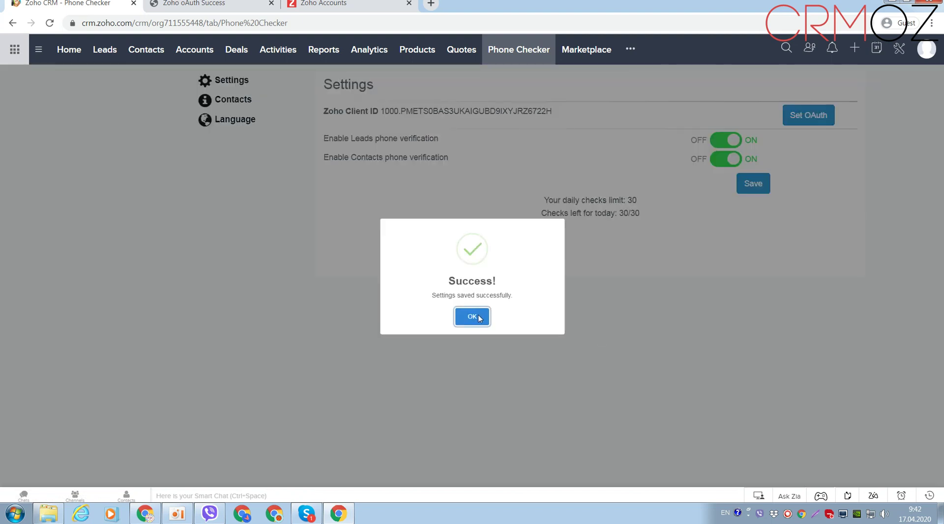
{"action": "left_click", "coordinate": [480, 317]}
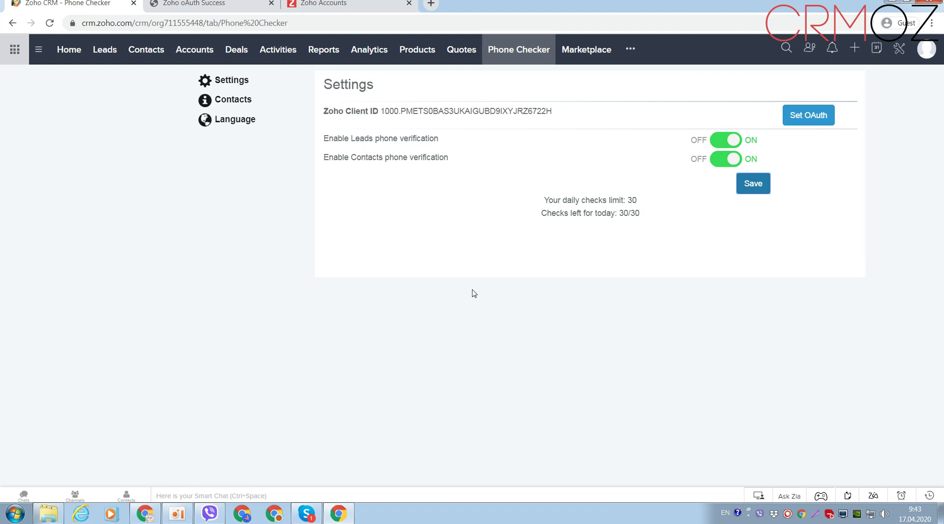
{"action": "left_click", "coordinate": [149, 517]}
{"action": "left_click", "coordinate": [78, 420]}
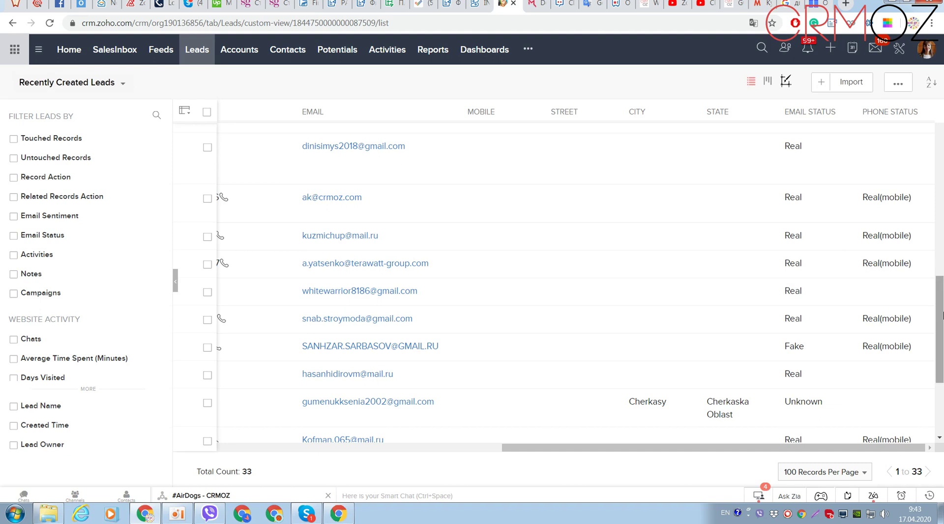
- Scroll down the Recently Created Leads list to see more leads with Real(mobile) phone status
{"action": "scroll", "coordinate": [942, 385], "scroll_direction": "down", "scroll_amount": 2}
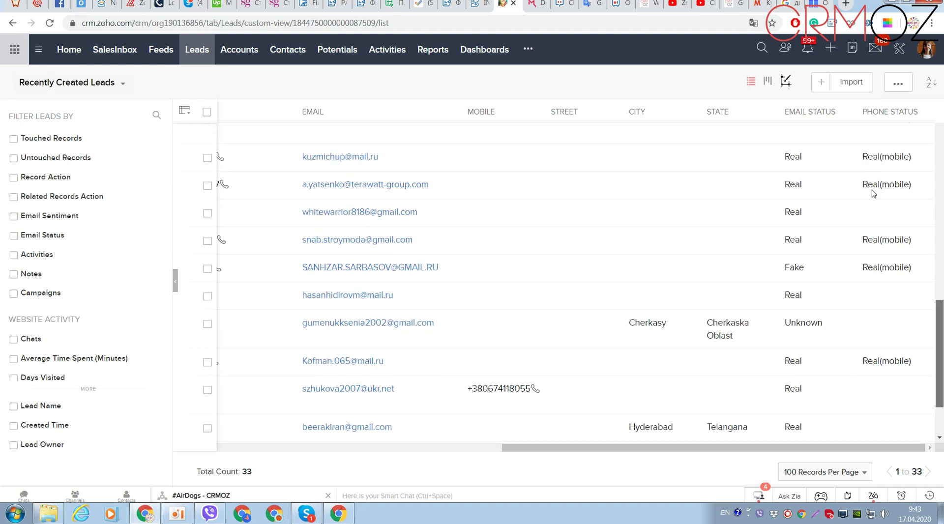
{"action": "scroll", "coordinate": [942, 330], "scroll_direction": "down", "scroll_amount": 2}
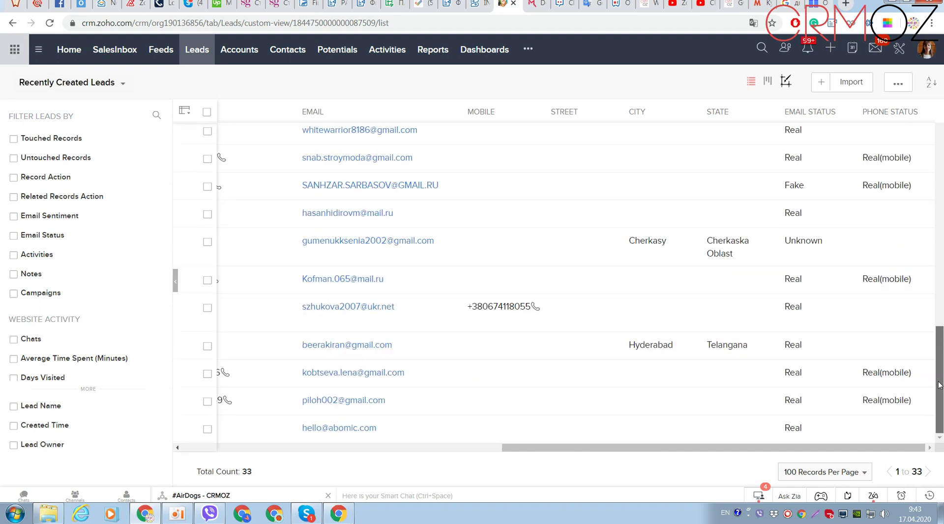